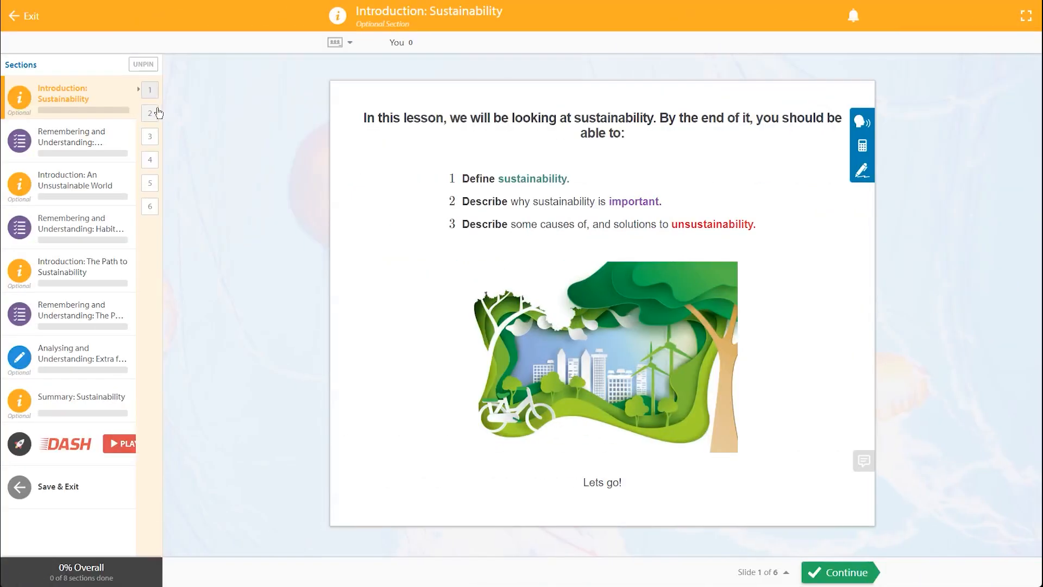
Step: Go through the Introduction: Sustainability slides from slide 2 to slide 4
left_click(157, 112)
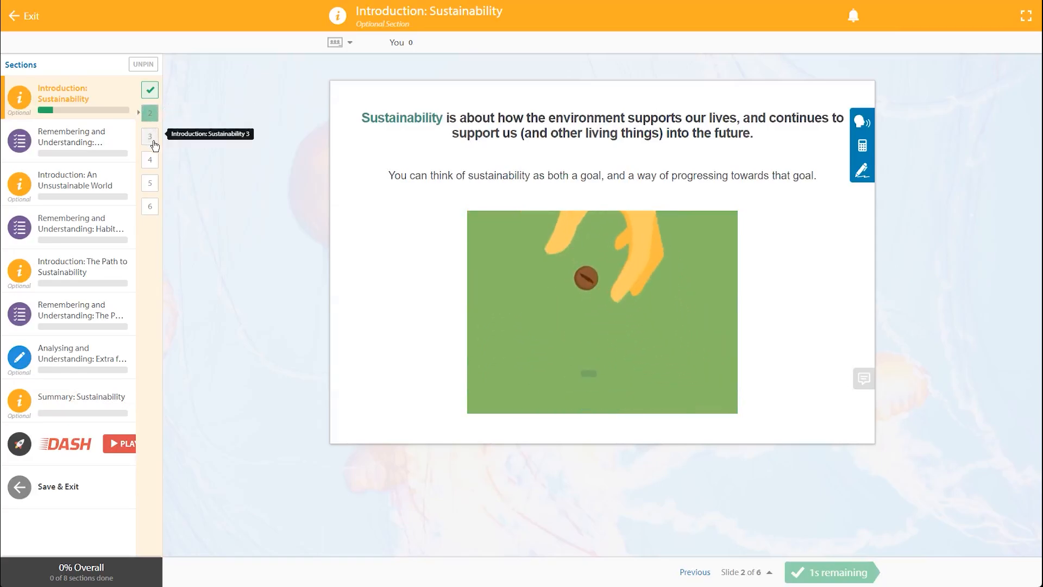
left_click(830, 576)
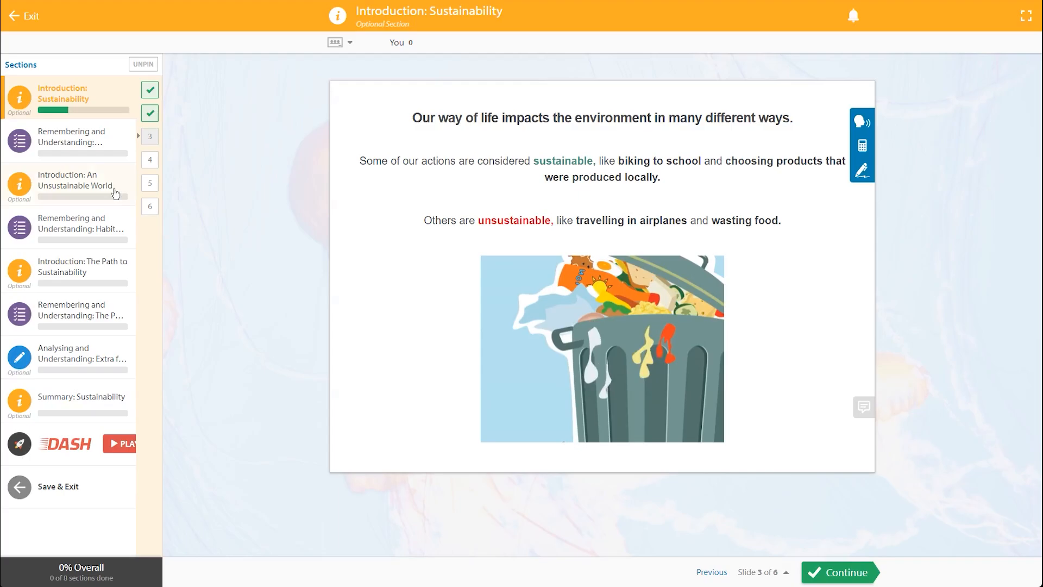
left_click(150, 161)
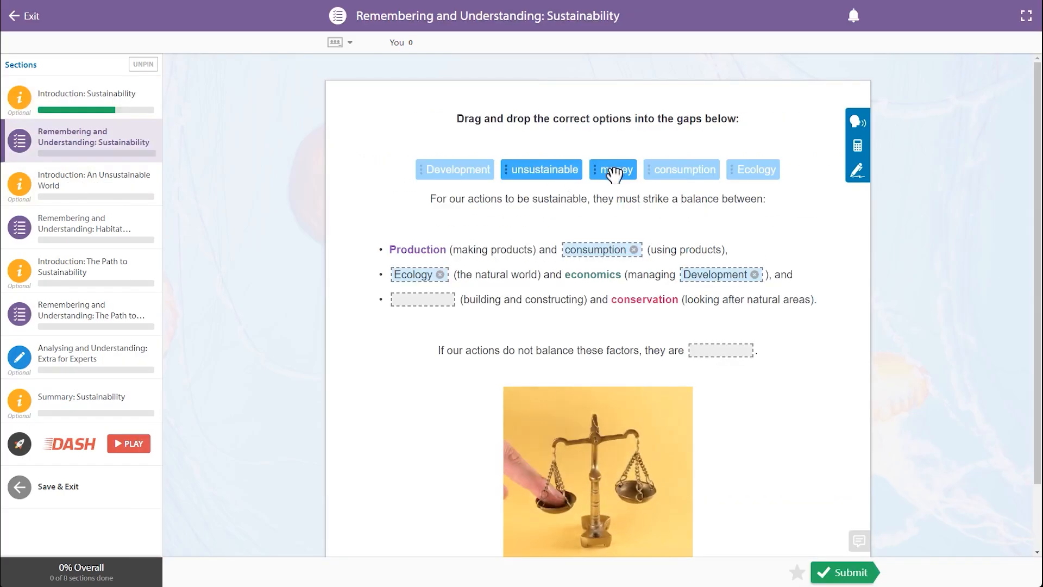
Step: Fill the remaining gaps in the sustainability question with Development, money and unsustainable, and submit the answer
left_click_drag(458, 171, 417, 298)
left_click_drag(614, 171, 705, 281)
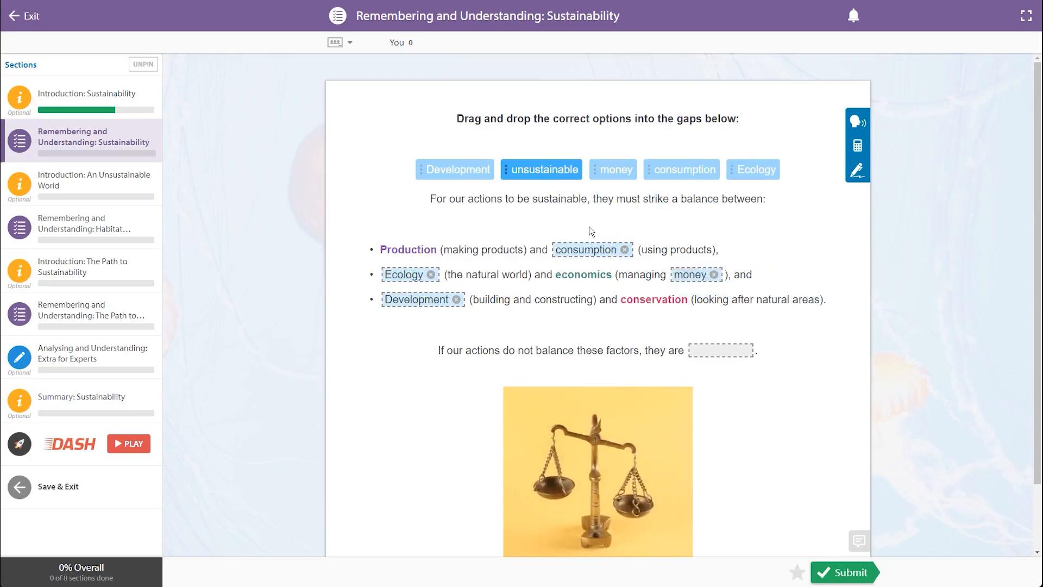
left_click_drag(541, 172, 720, 350)
left_click(843, 573)
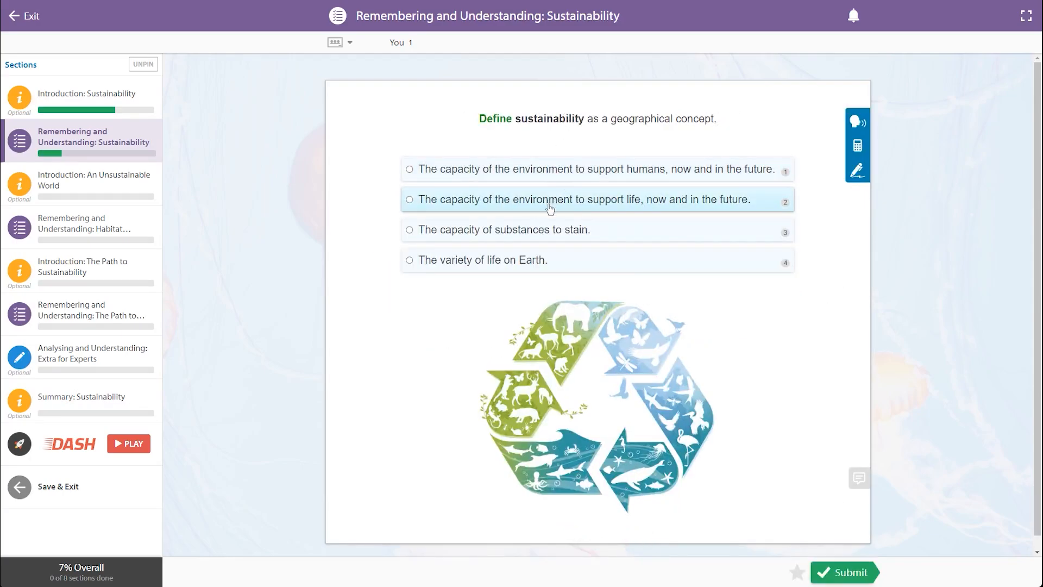
Step: Choose an answer to the question defining sustainability as a geographical concept and submit it
left_click(551, 169)
left_click(842, 573)
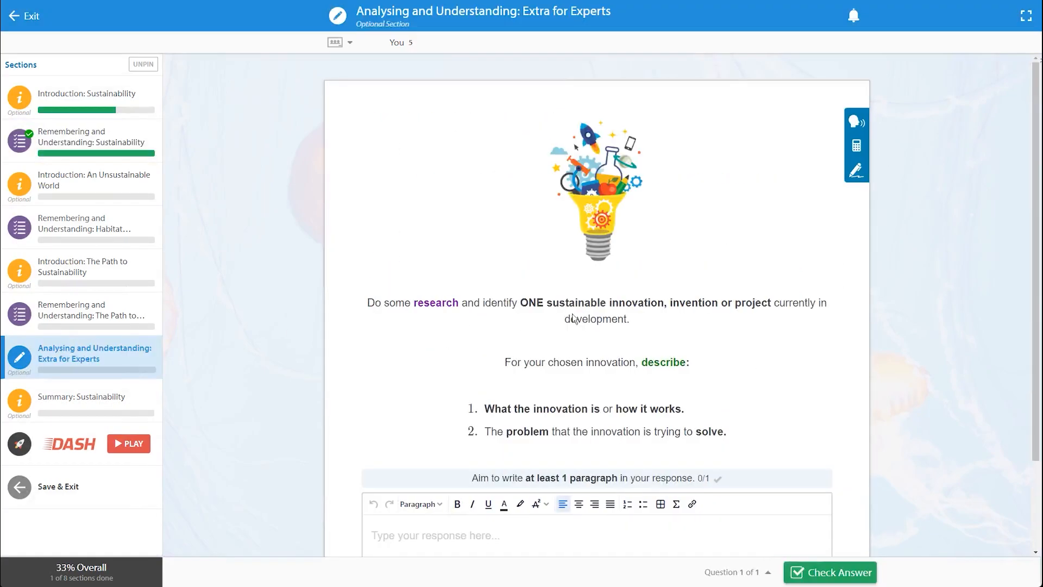
Step: Review the Extra for Experts research task and its response box, and choose the Dash activity
scroll(619, 299, "down", 1)
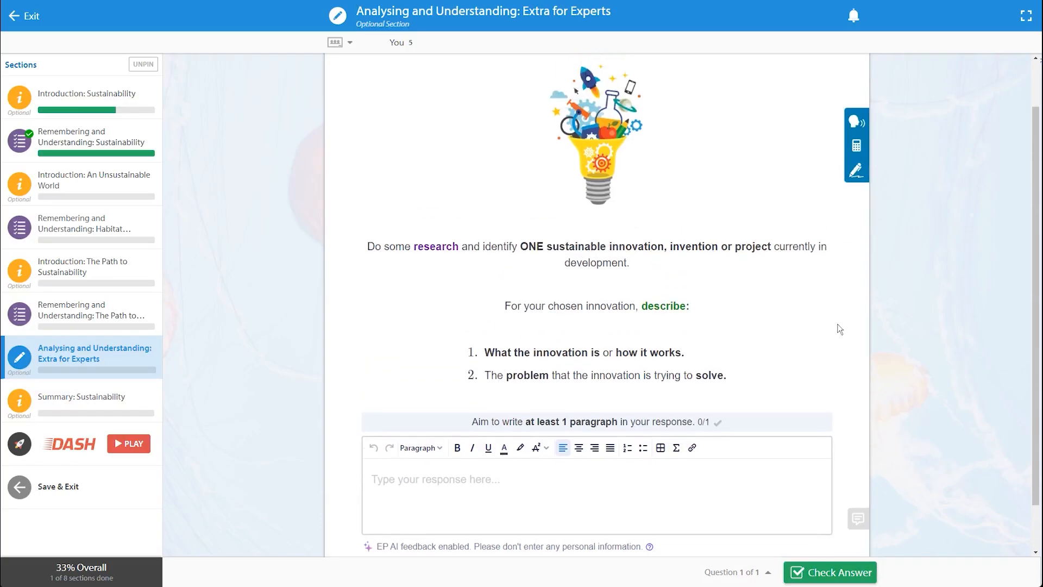
left_click(98, 443)
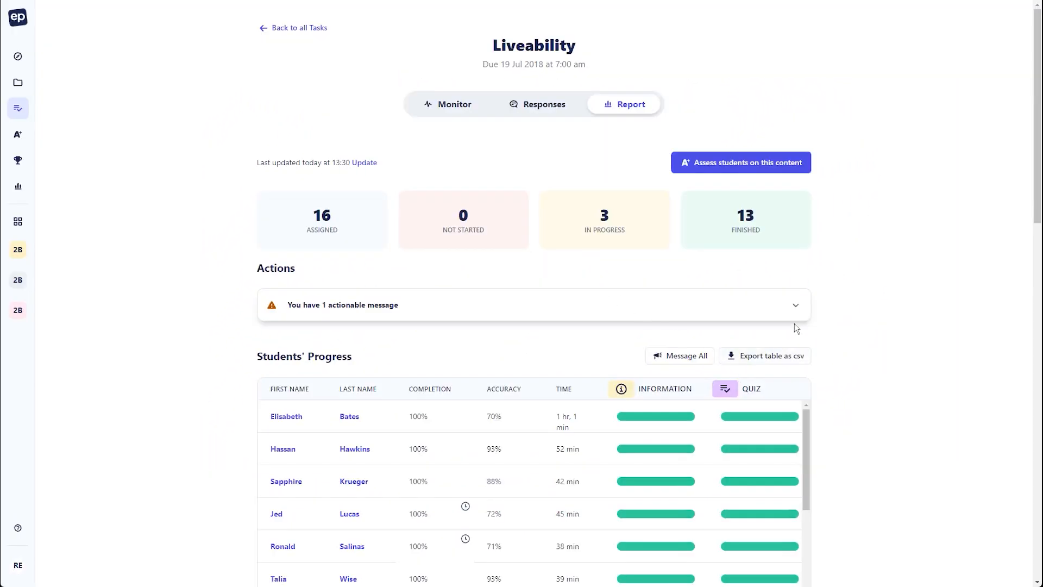
Step: Expand the actionable message in the Liveability task report and look into its content
left_click(795, 305)
left_click(648, 356)
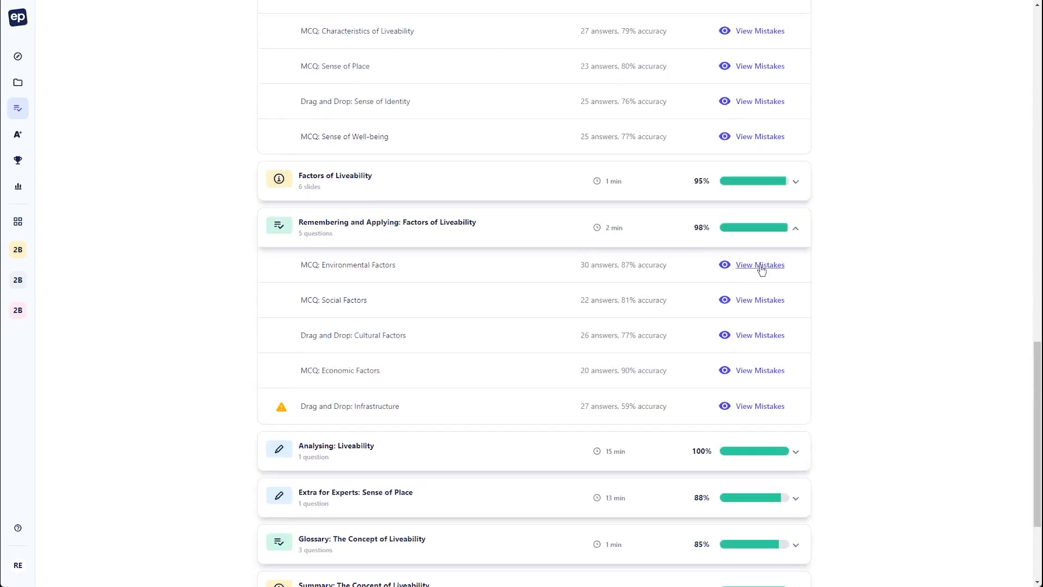
Step: View the students' mistakes on MCQ: Environmental Factors, including the third mistake, and return to the report
left_click(760, 265)
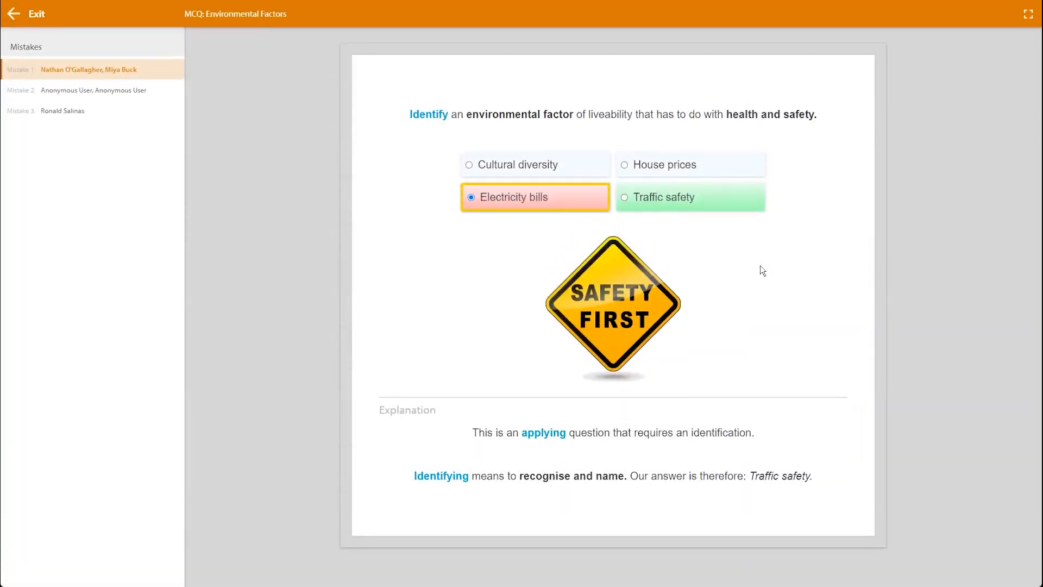
left_click(59, 110)
left_click(17, 15)
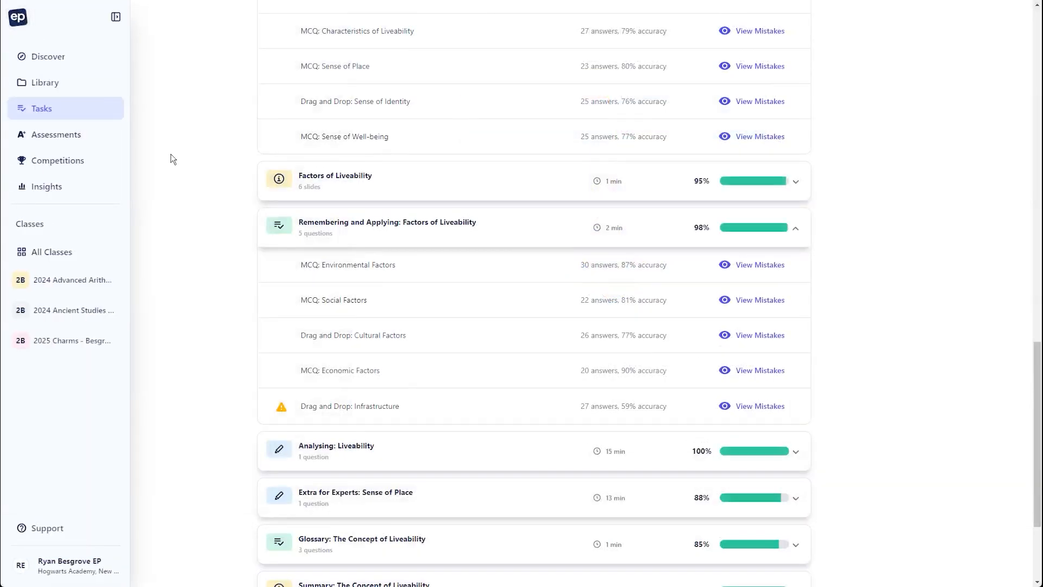
Step: View the students' mistakes on Drag and Drop: Cultural Factors, checking the second and third mistakes
left_click(777, 336)
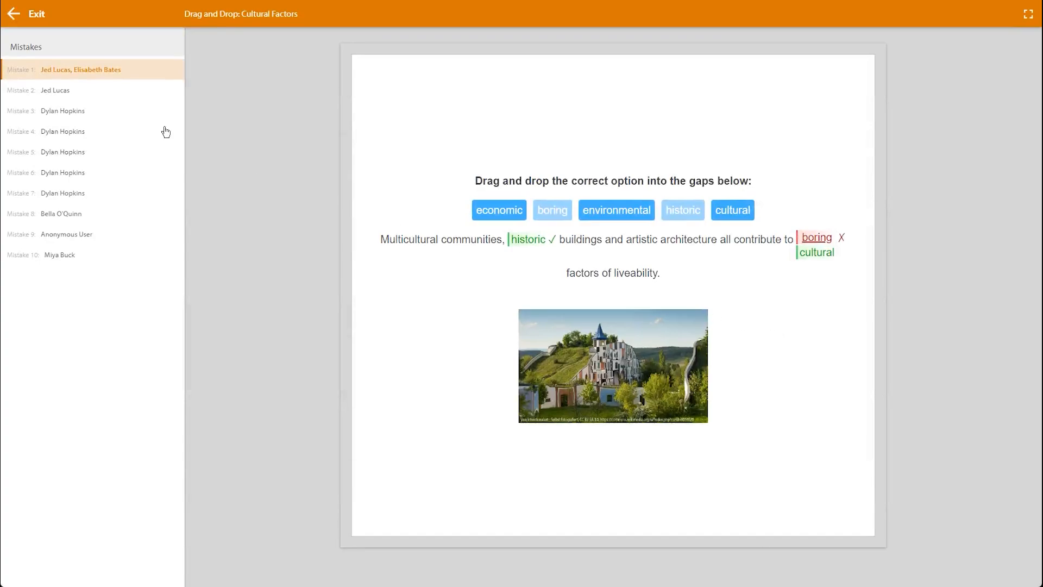
left_click(93, 95)
left_click(93, 115)
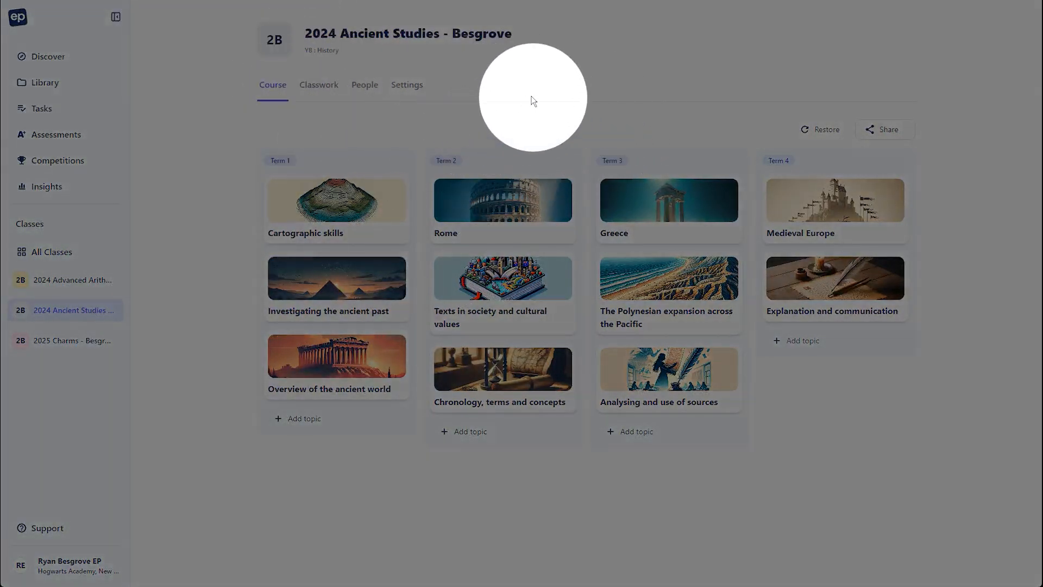
Step: Select The Physical Geography of Rome in the Ancient Studies course's Rome topic and open its assign options
left_click(498, 212)
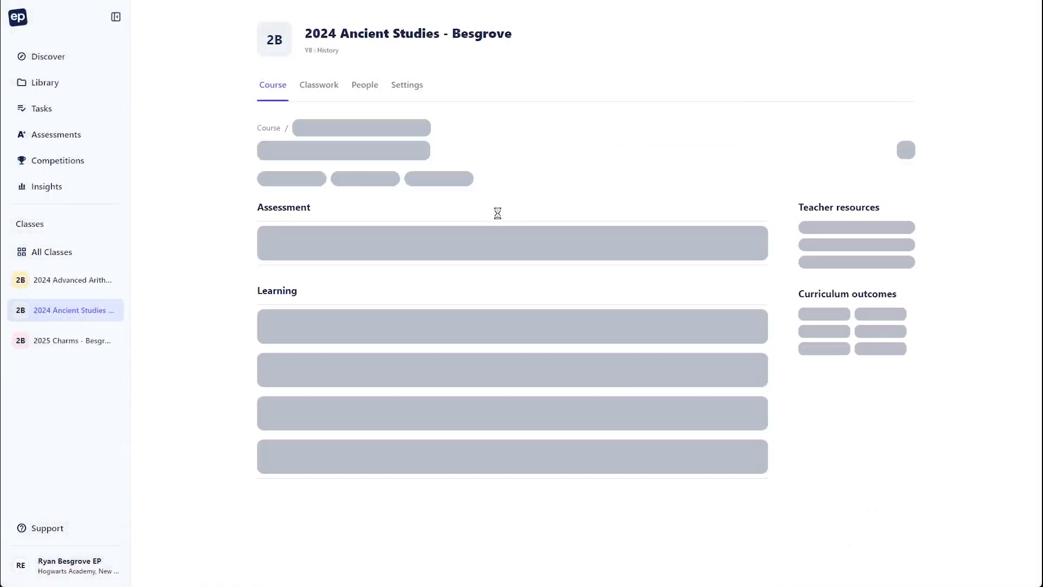
left_click(270, 316)
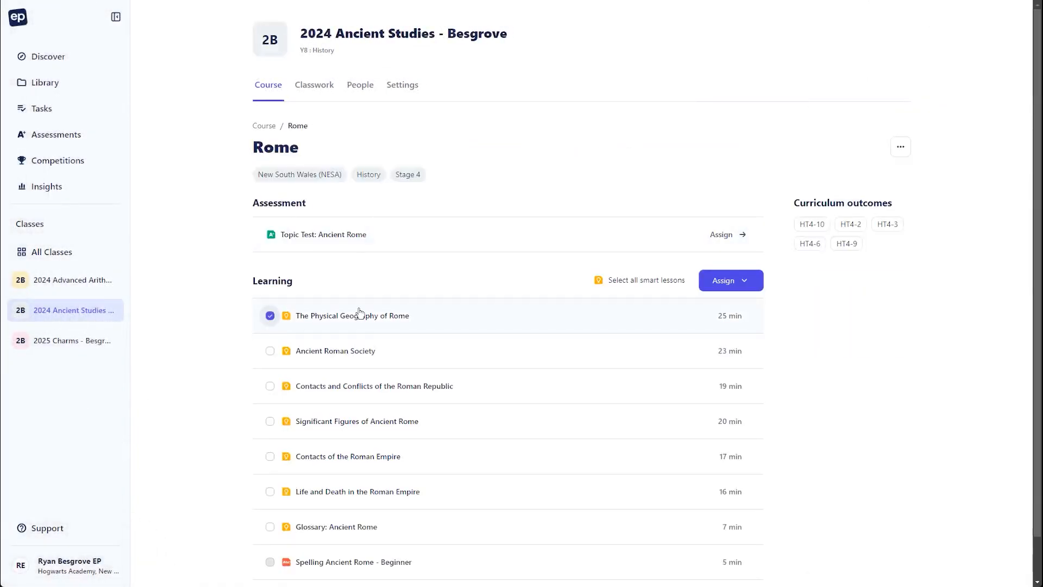
left_click(736, 287)
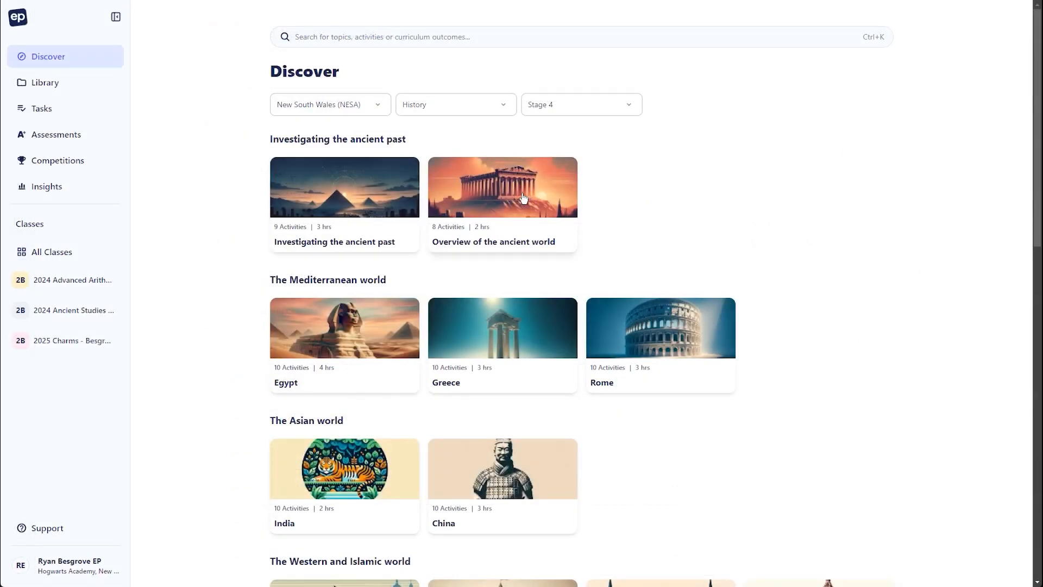
Step: Open the Overview of the ancient world topic in Discover and its Pathway to the Ancient World lesson
left_click(523, 198)
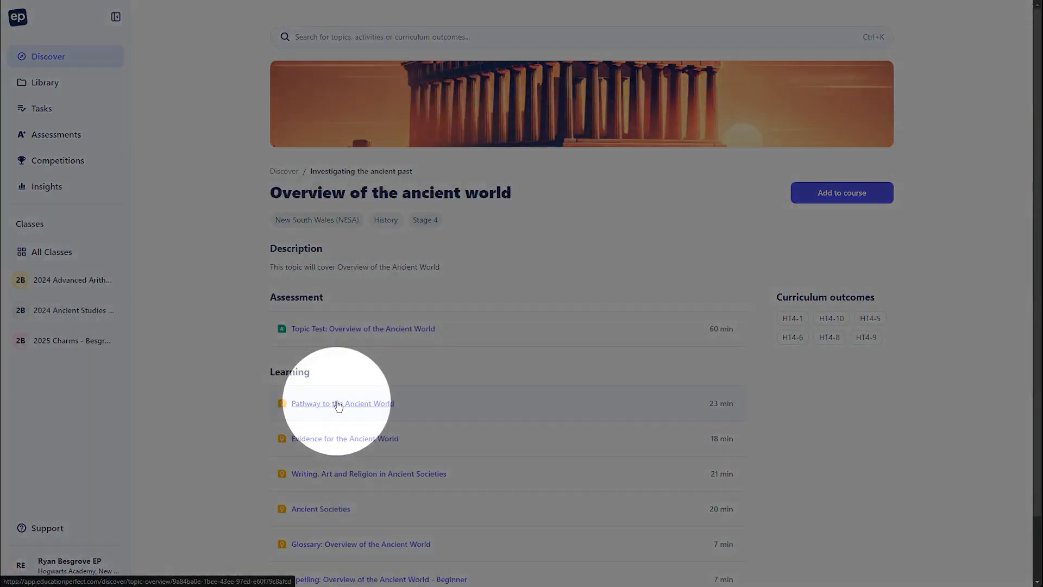
left_click(338, 402)
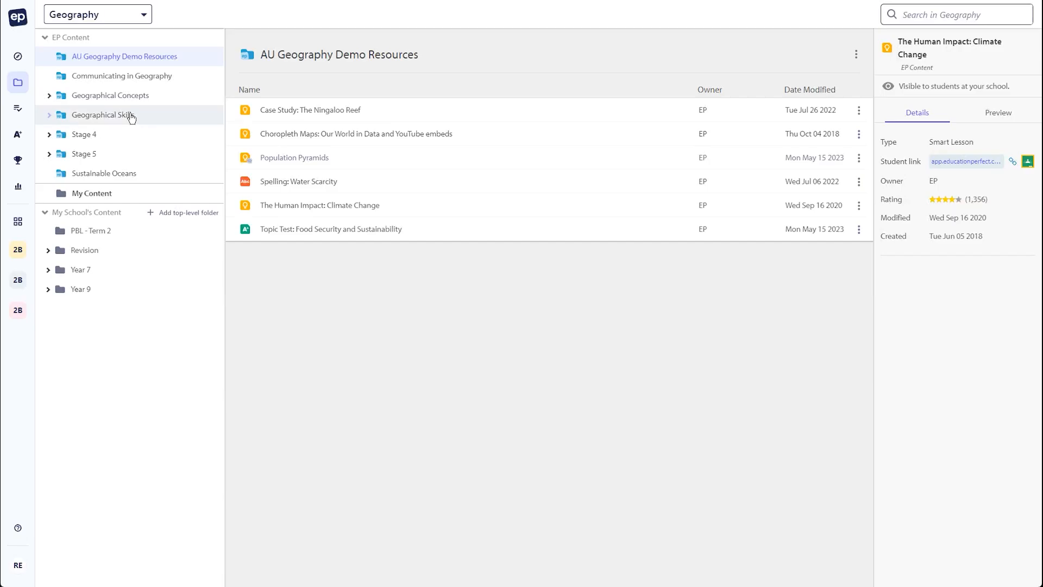
Step: Deselect the current lesson in the AU Geography Demo Resources folder and choose Case Study: The Ningaloo Reef
mouse_move(20, 82)
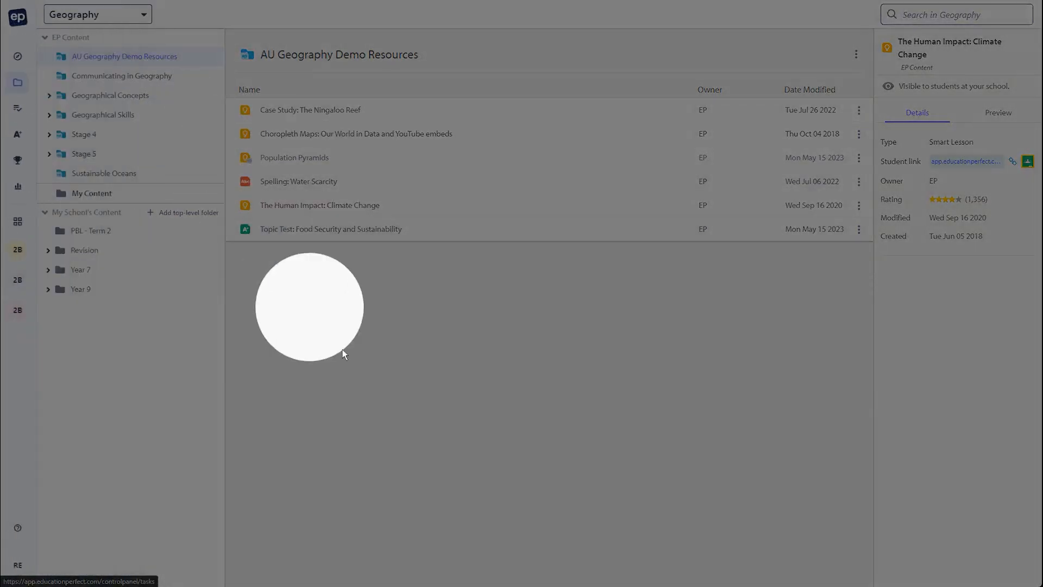
left_click(384, 311)
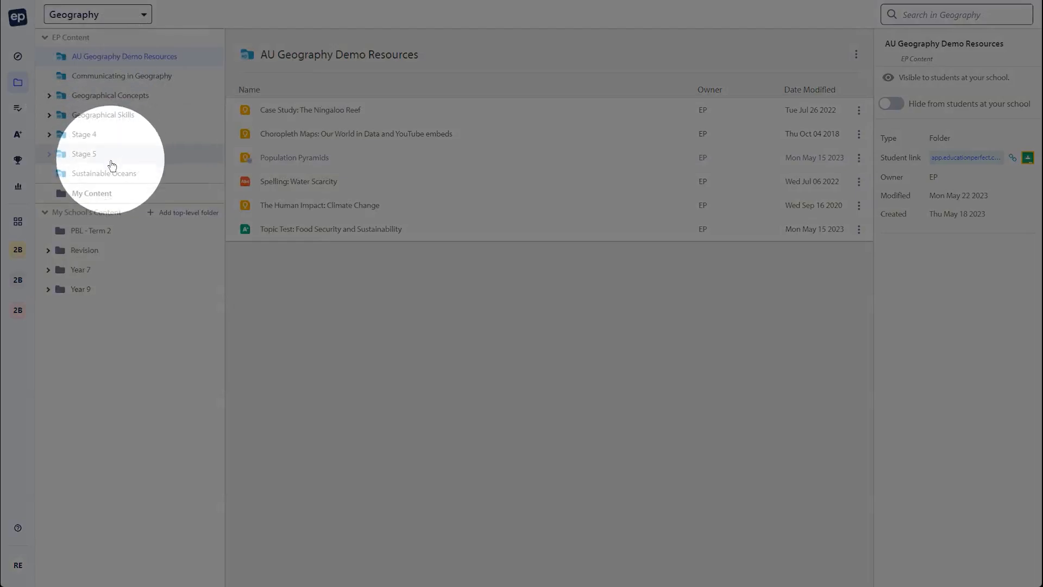
left_click(324, 111)
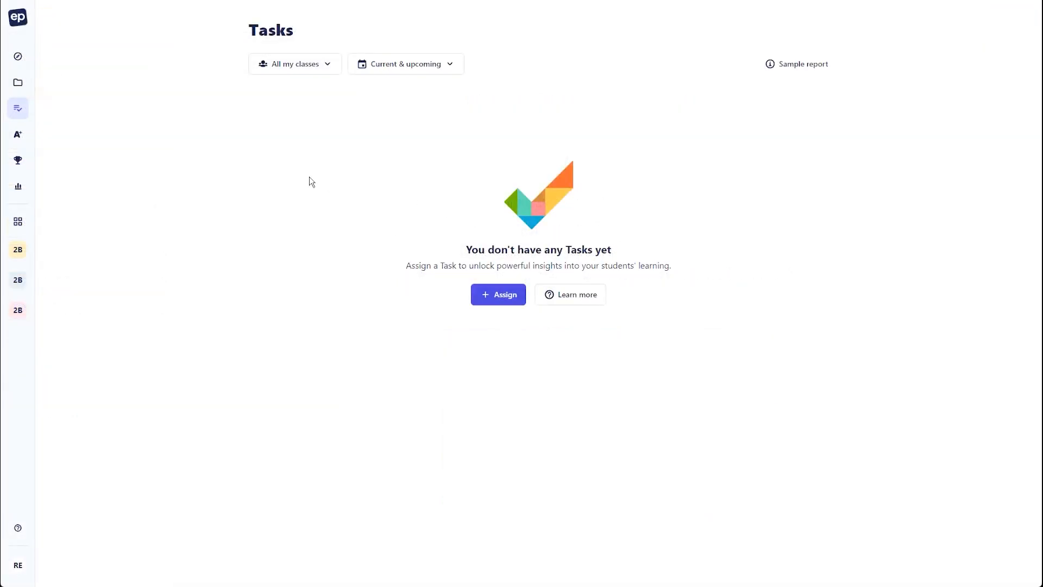
Step: Start assigning a task from the Tasks page to view the available task types, and dismiss the selection
mouse_move(21, 117)
left_click(491, 297)
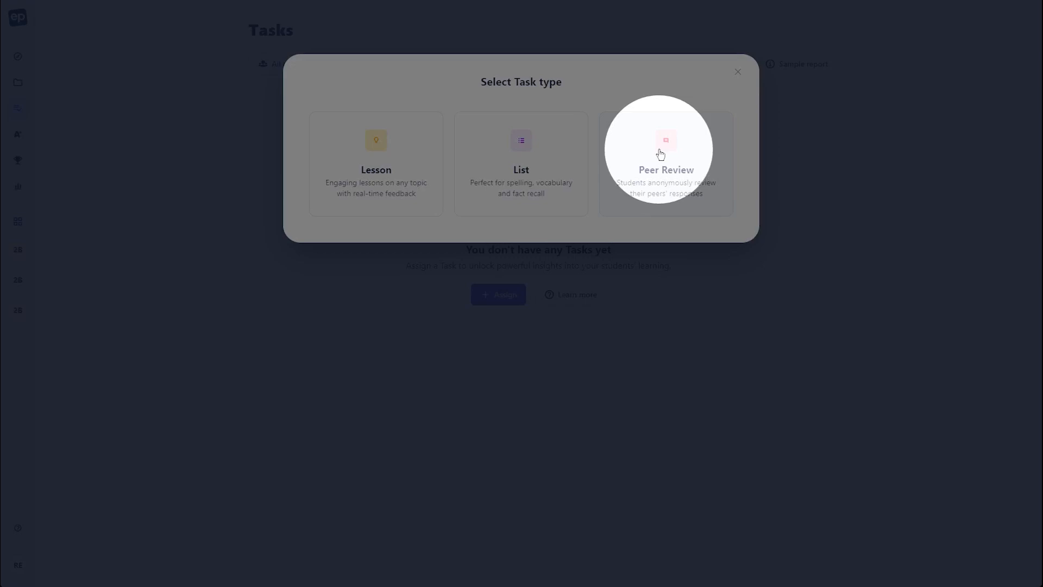
left_click(737, 75)
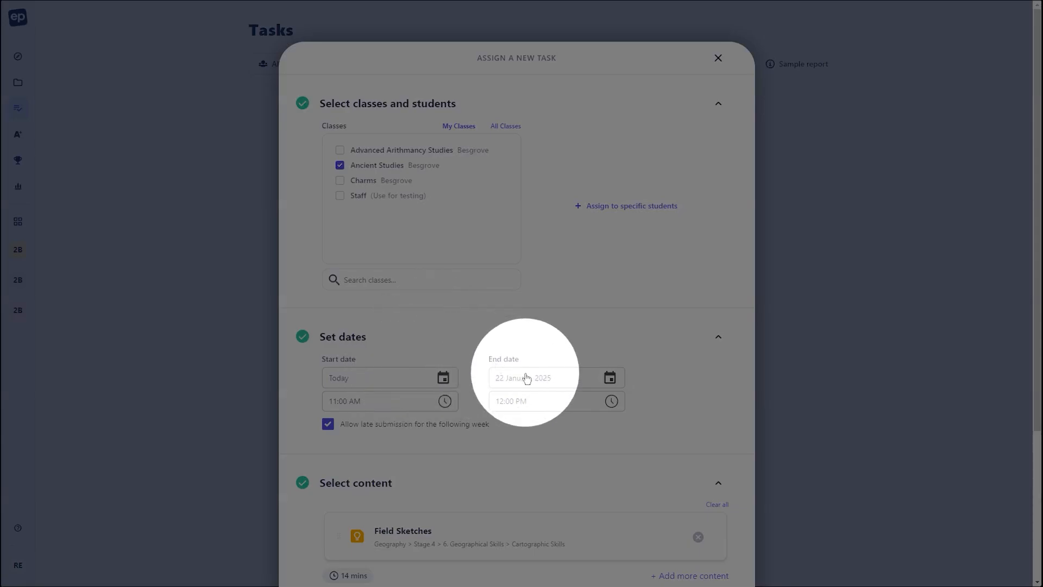
Step: Collapse the new task's dates section, show the individual student selection, and list all classes
left_click(468, 333)
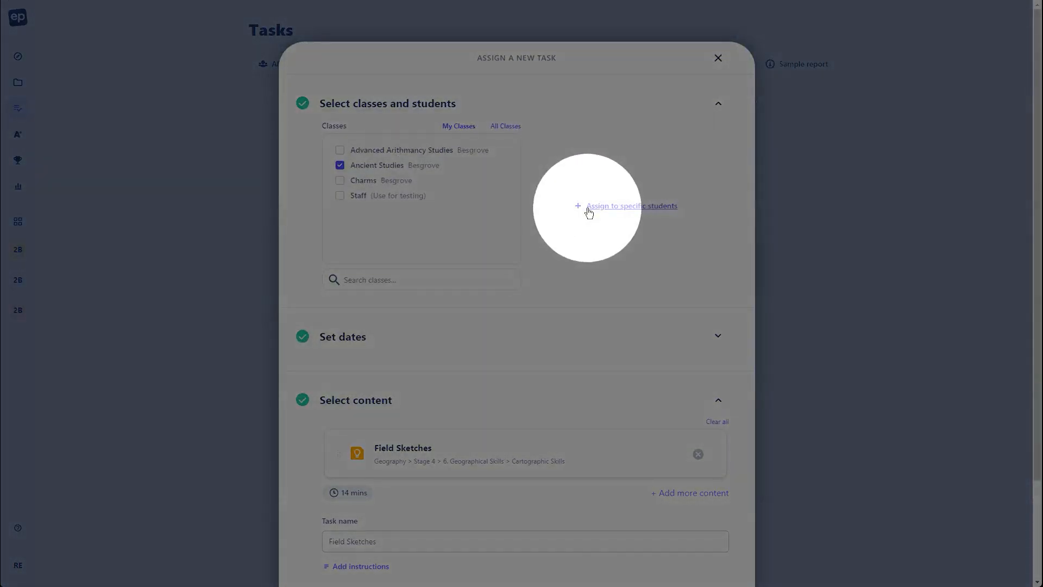
left_click(588, 208)
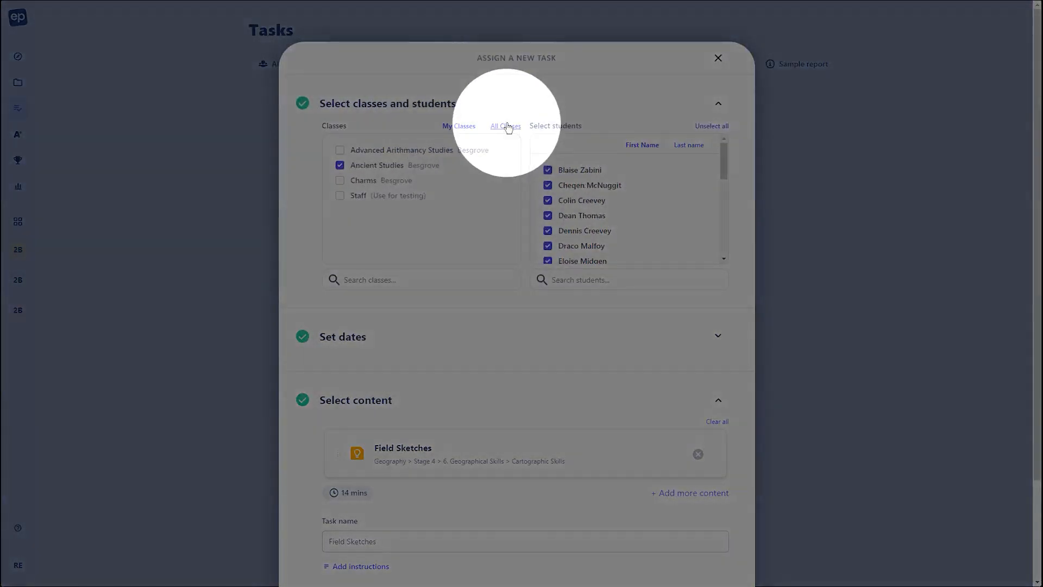
left_click(508, 126)
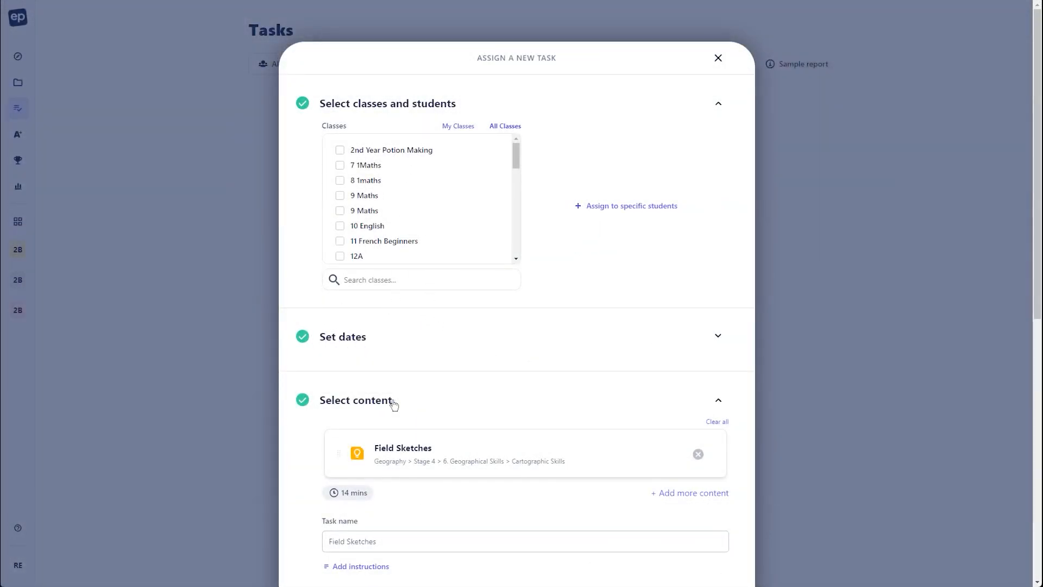
Step: Set the learning method of the Field Sketches task to Revision and assign the task
scroll(434, 364, "down", 8)
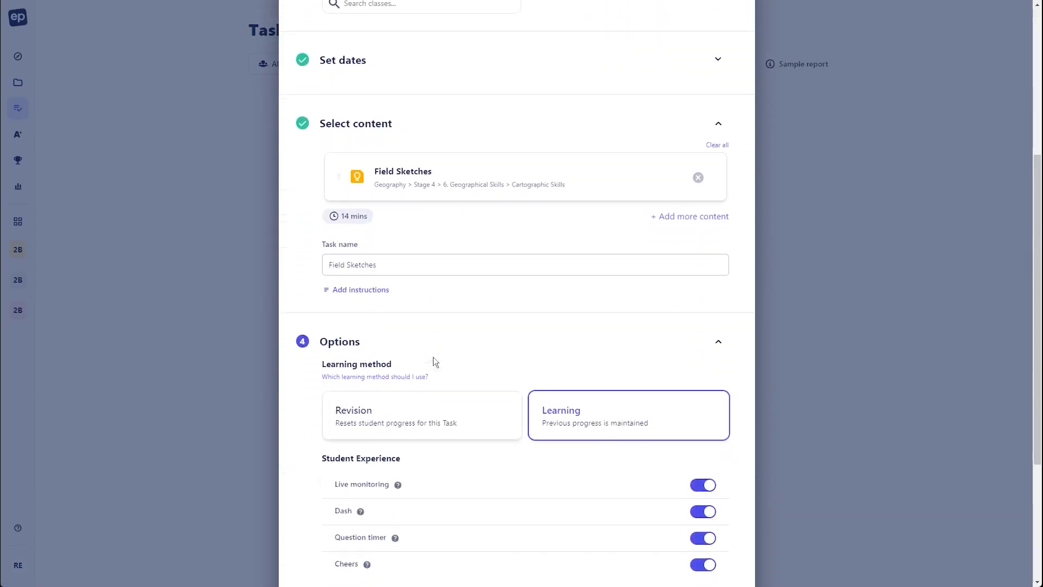
scroll(476, 350, "down", 2)
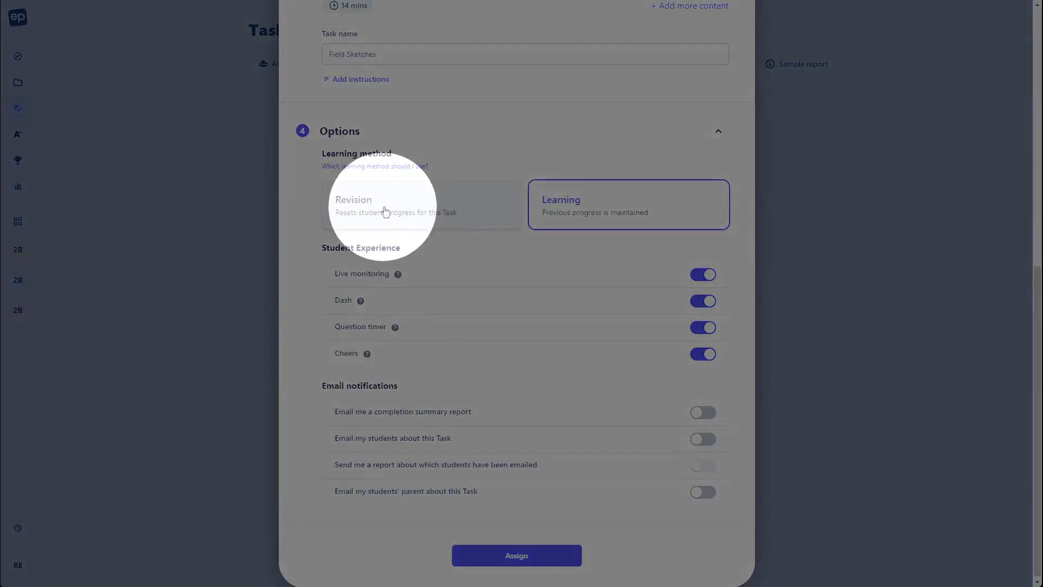
left_click(385, 212)
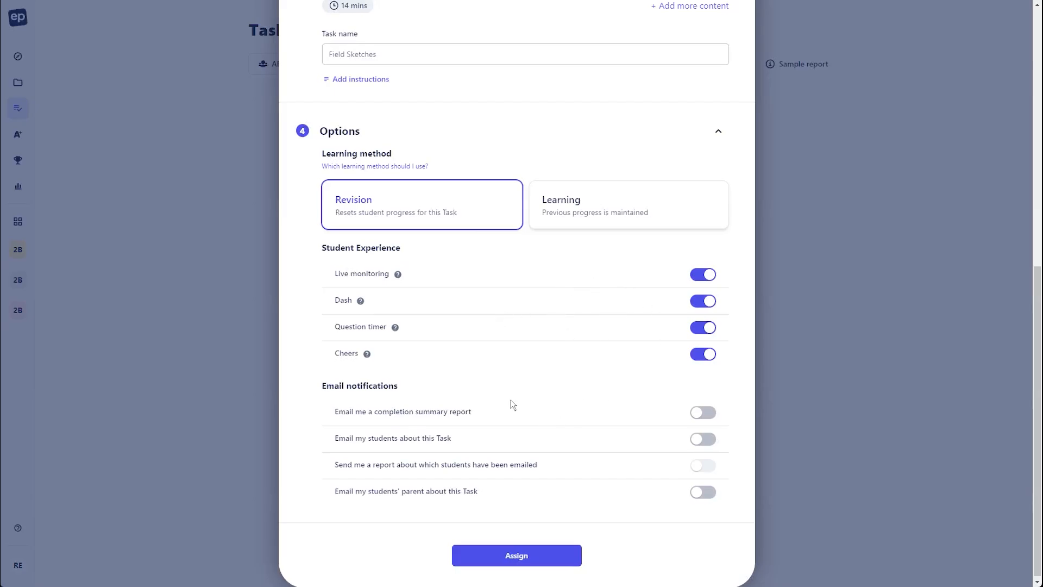
key("ctrl")
key("ctrl")
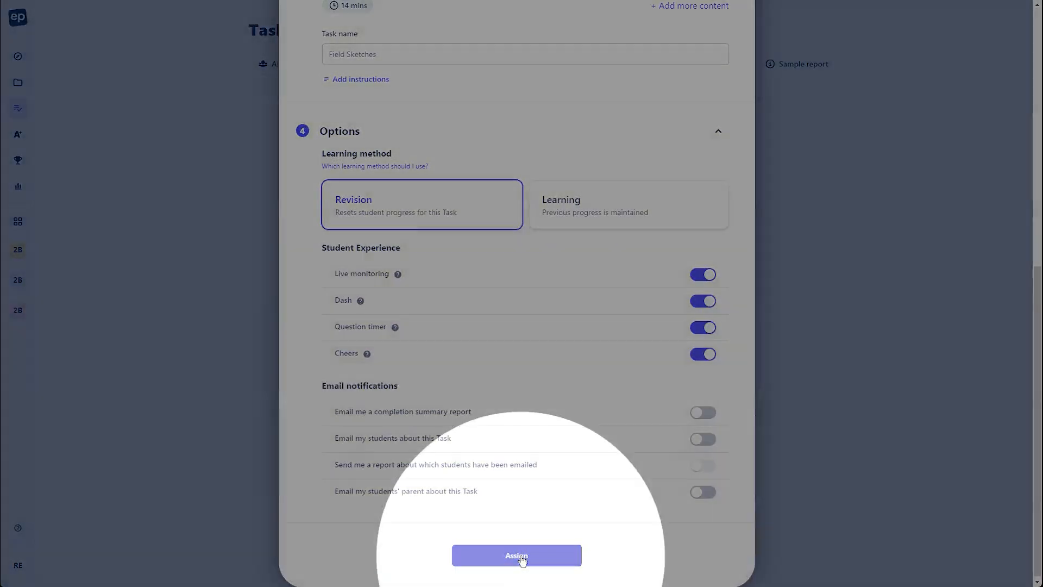
left_click(520, 556)
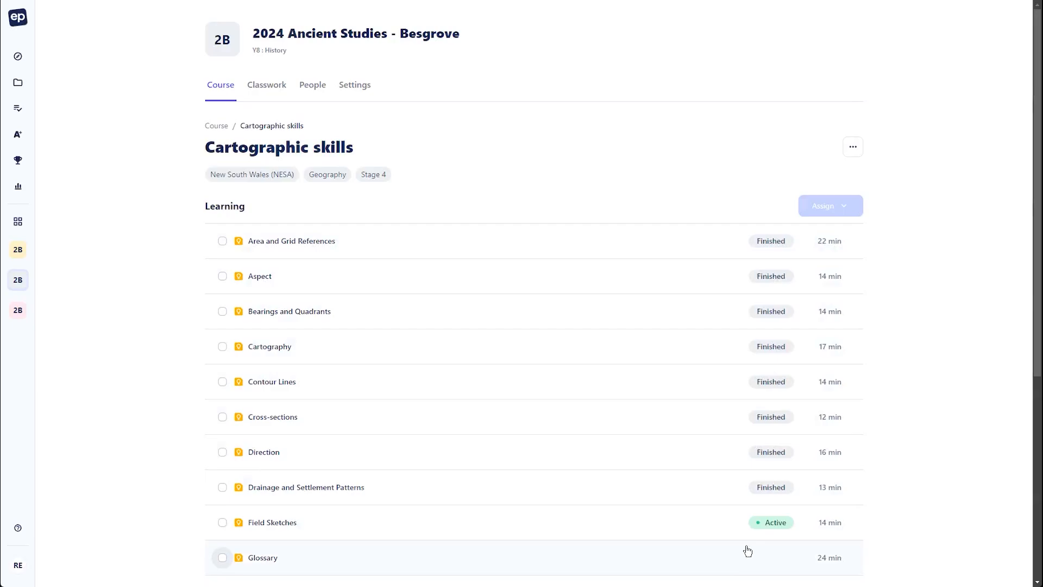
Step: Open the active Field Sketches task from the Cartographic skills topic and review its classes, dates, content and options
left_click(769, 524)
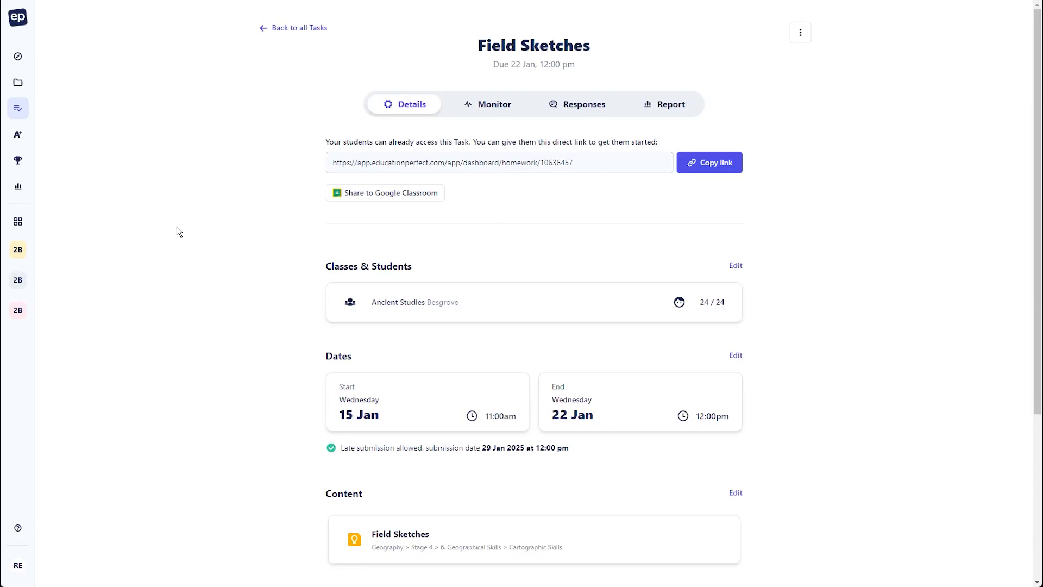
mouse_move(22, 54)
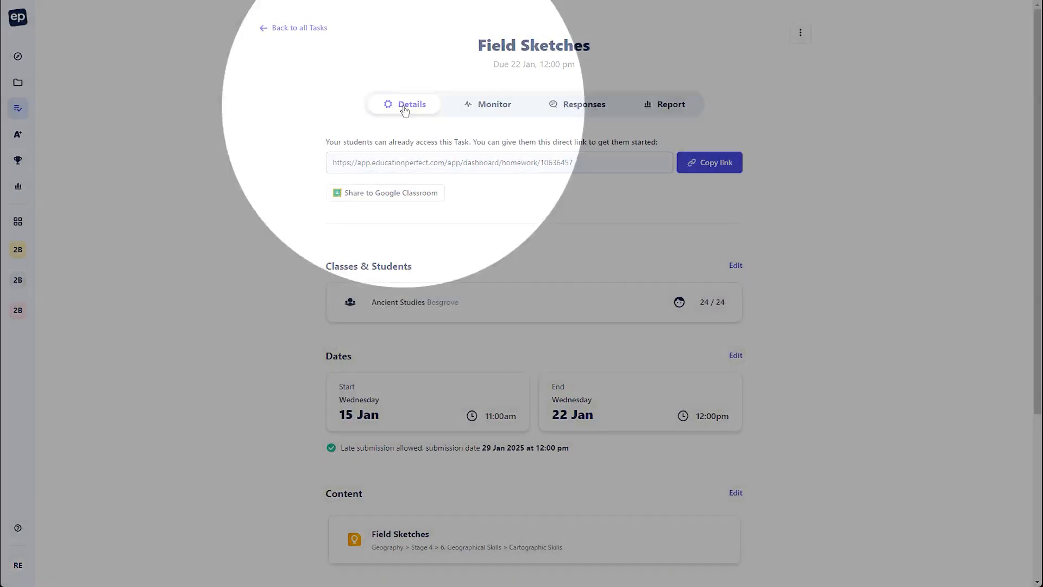
scroll(292, 252, "down", 4)
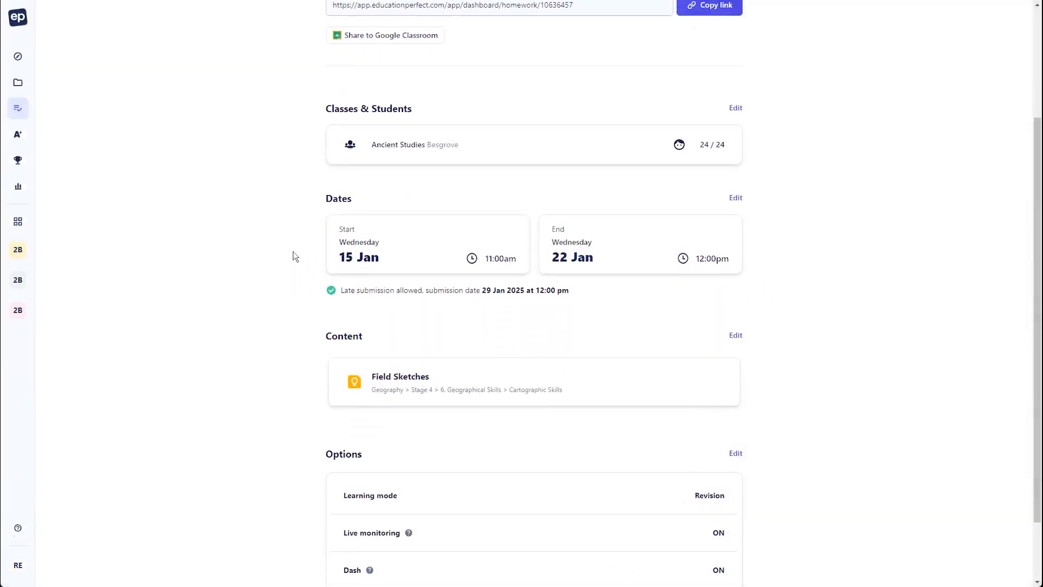
scroll(278, 305, "up", 4)
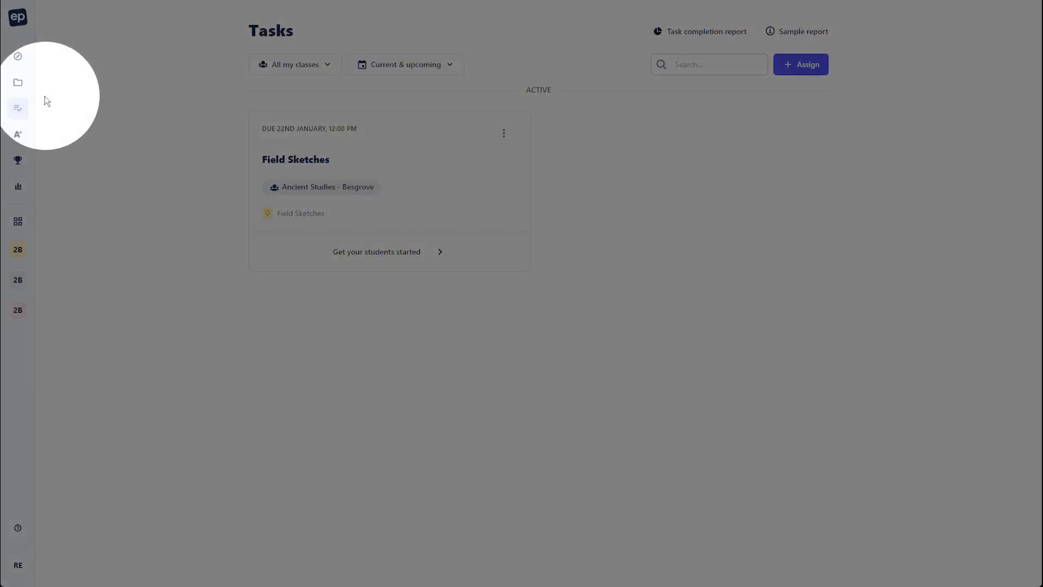
Step: Review the class and time-period filter choices for the tasks, dismiss them, and open the Field Sketches task
mouse_move(28, 109)
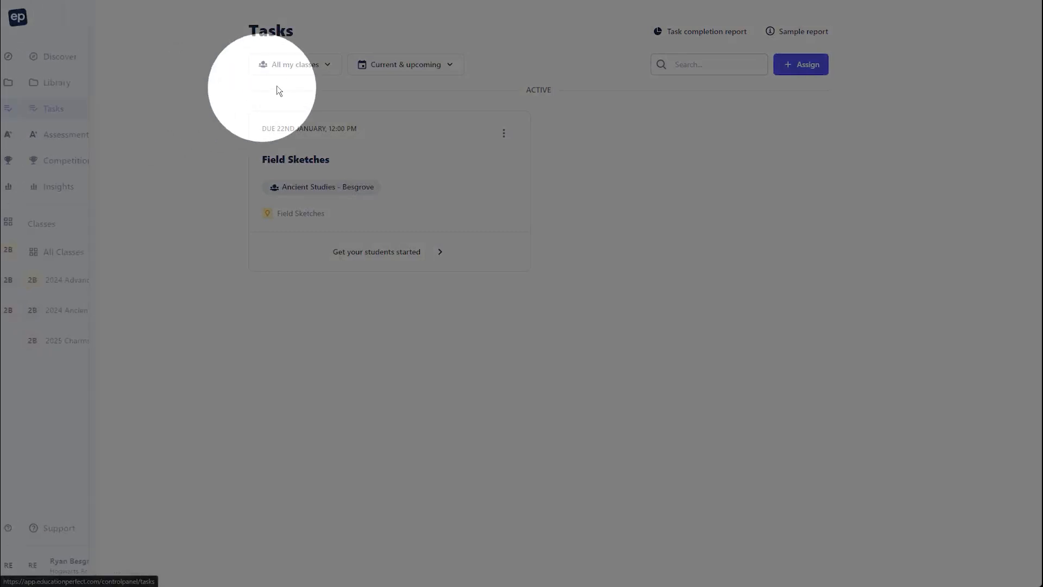
left_click(313, 66)
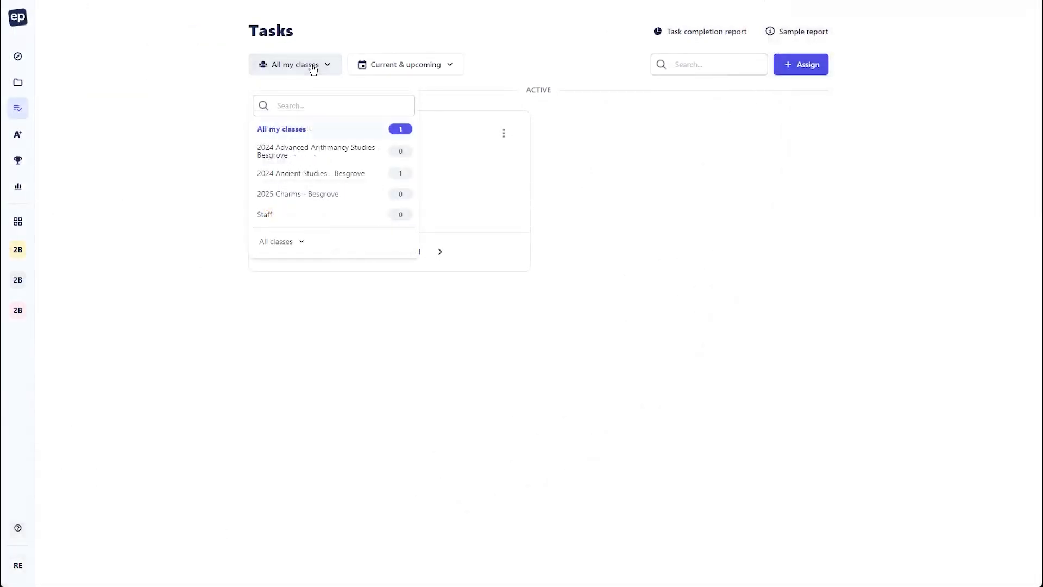
left_click(313, 66)
left_click(448, 68)
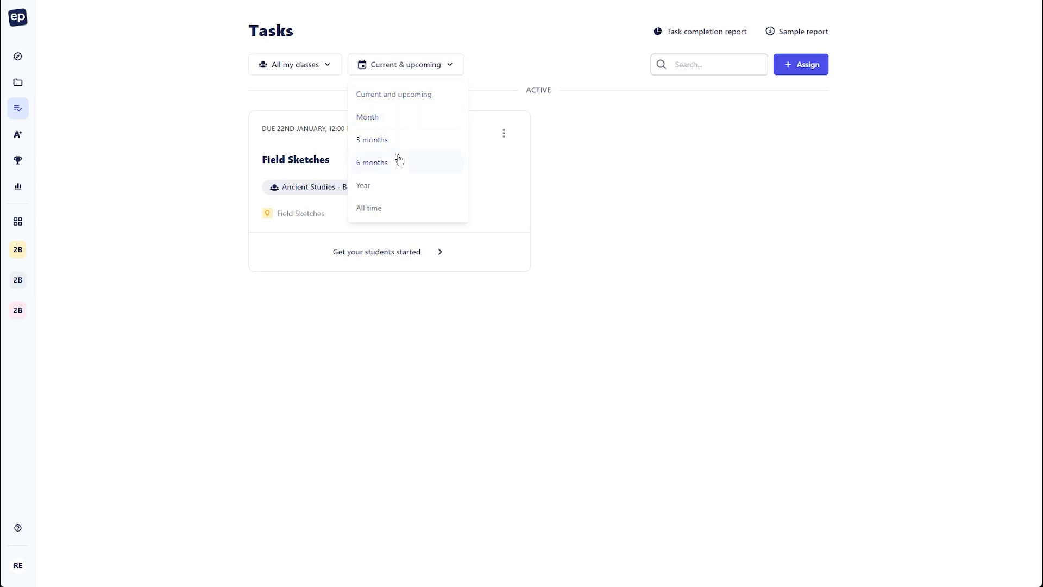
left_click(189, 130)
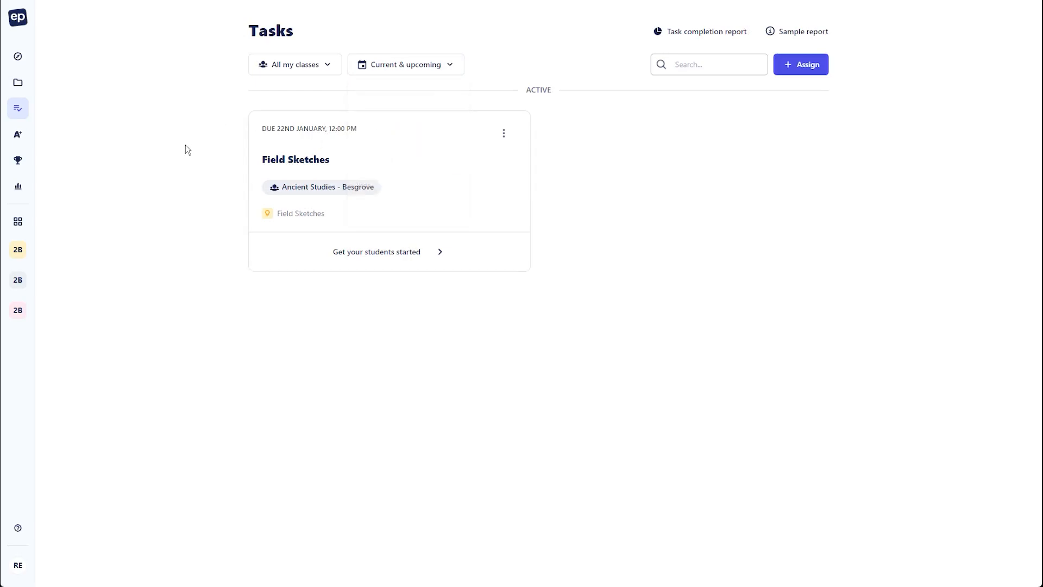
left_click(428, 163)
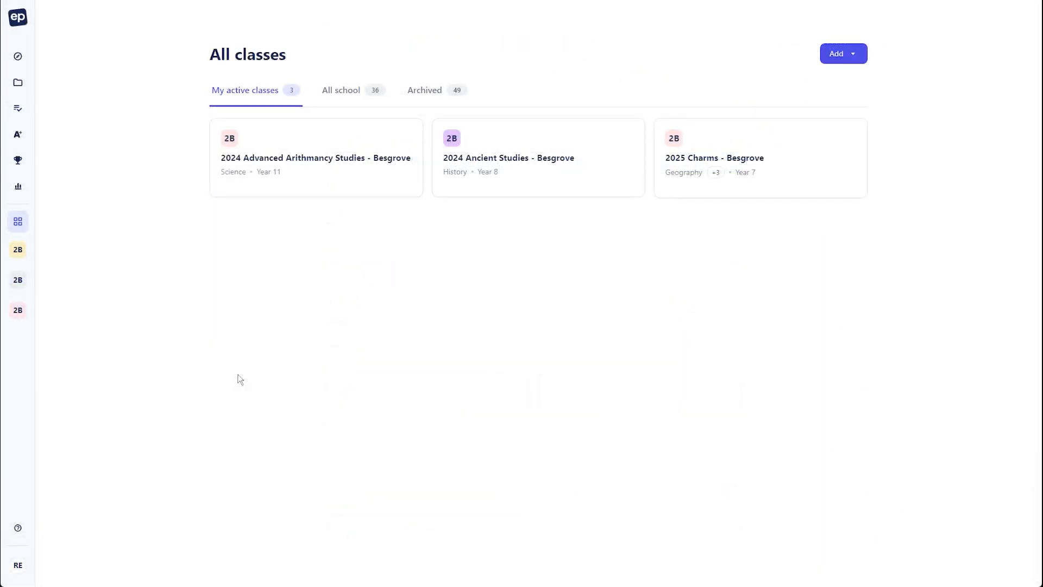
Step: Show the available support options from the All classes page
mouse_move(21, 525)
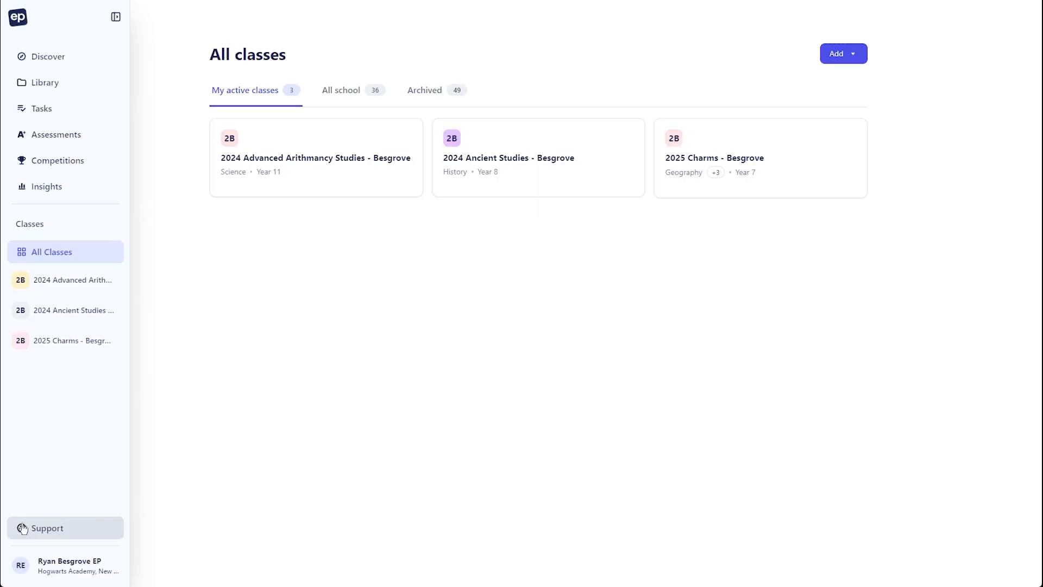
key("ctrl")
key("ctrl")
left_click(22, 528)
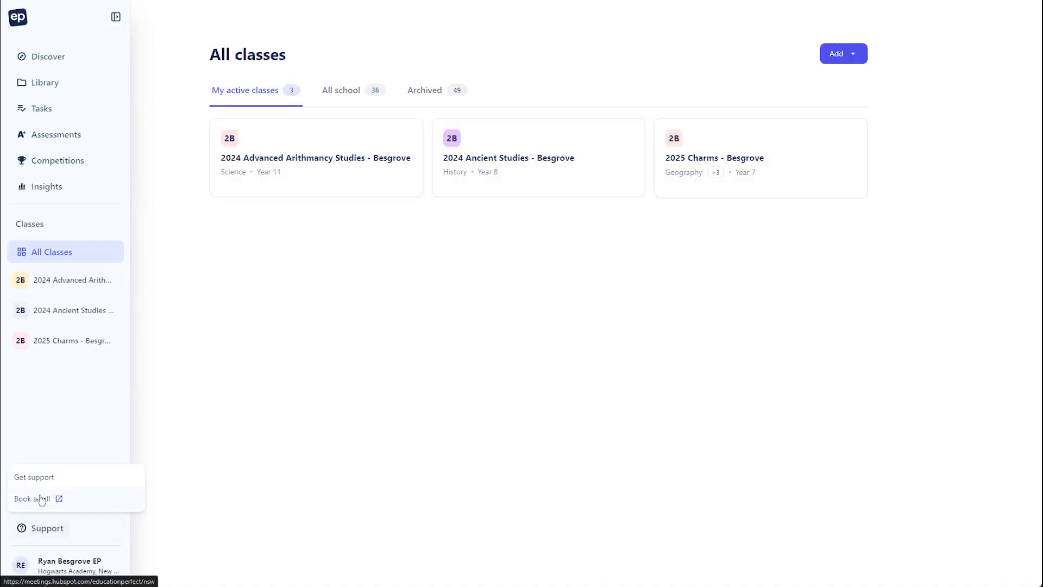